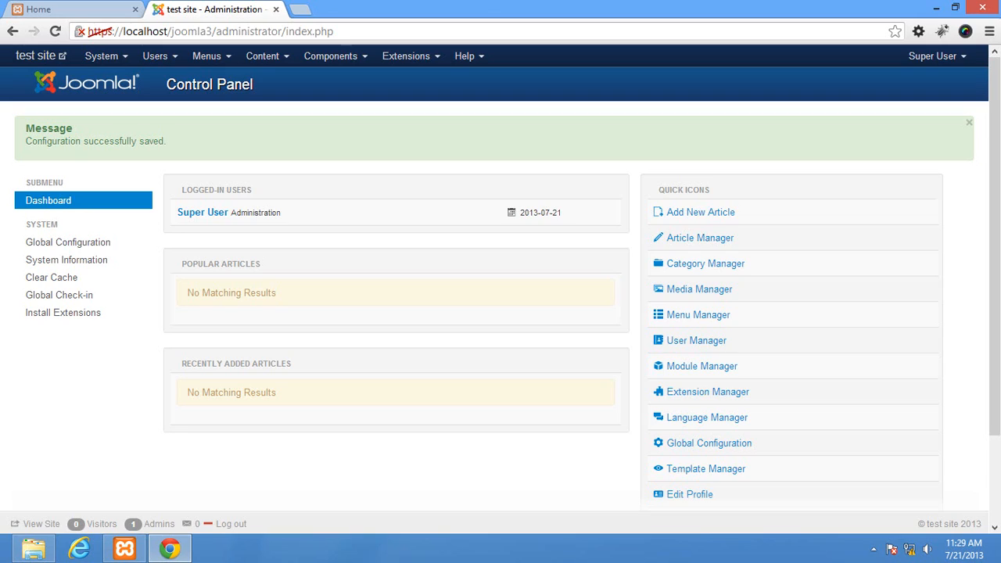
- Return to the Control Panel and open the Global Configuration page
left_click_drag(22, 180, 101, 313)
left_click(101, 55)
left_click(121, 82)
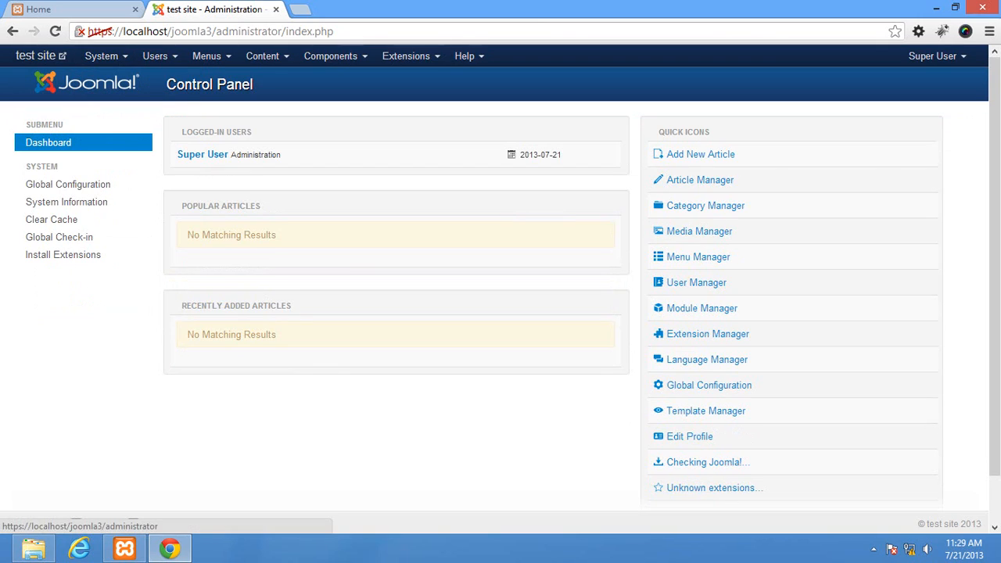
left_click(102, 55)
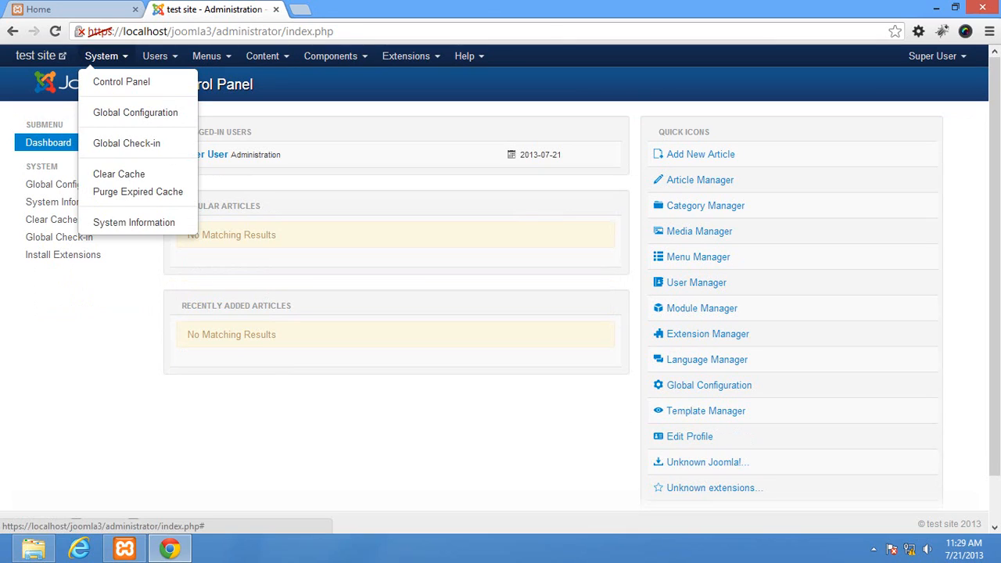
left_click(135, 112)
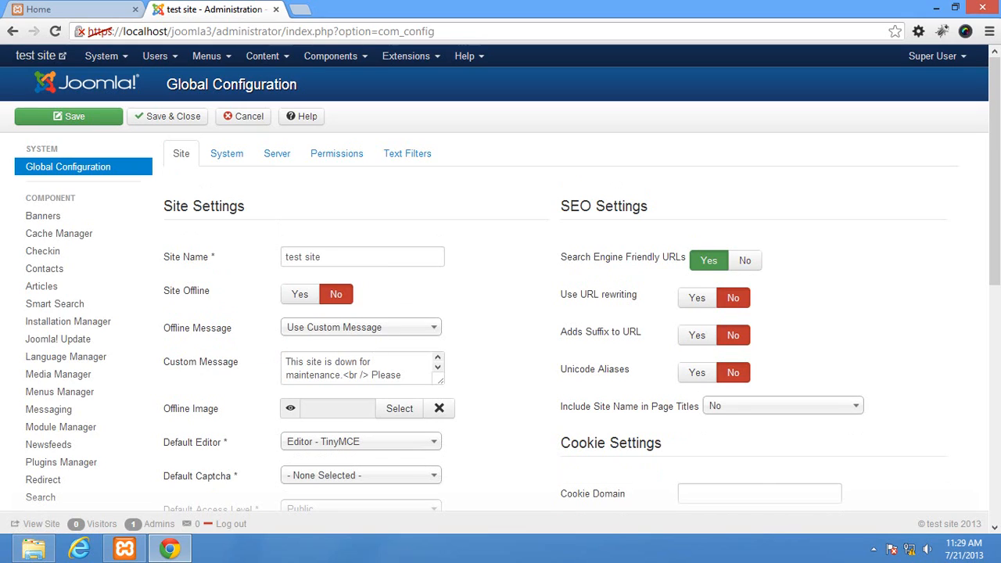
- Compare the site name with the public home page, then set Site Offline to Yes and save the configuration
left_click_drag(322, 258, 283, 257)
left_click(71, 10)
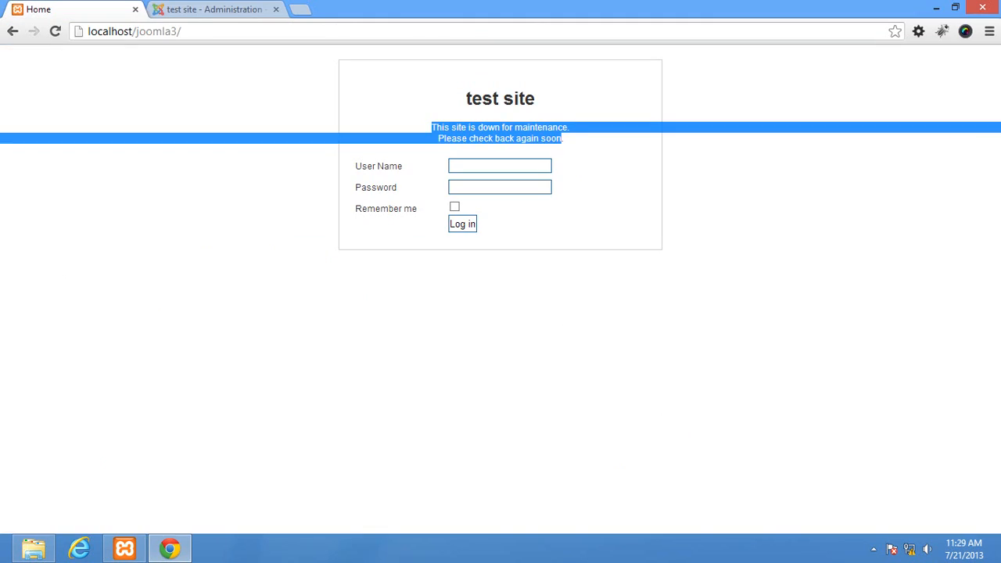
left_click(208, 10)
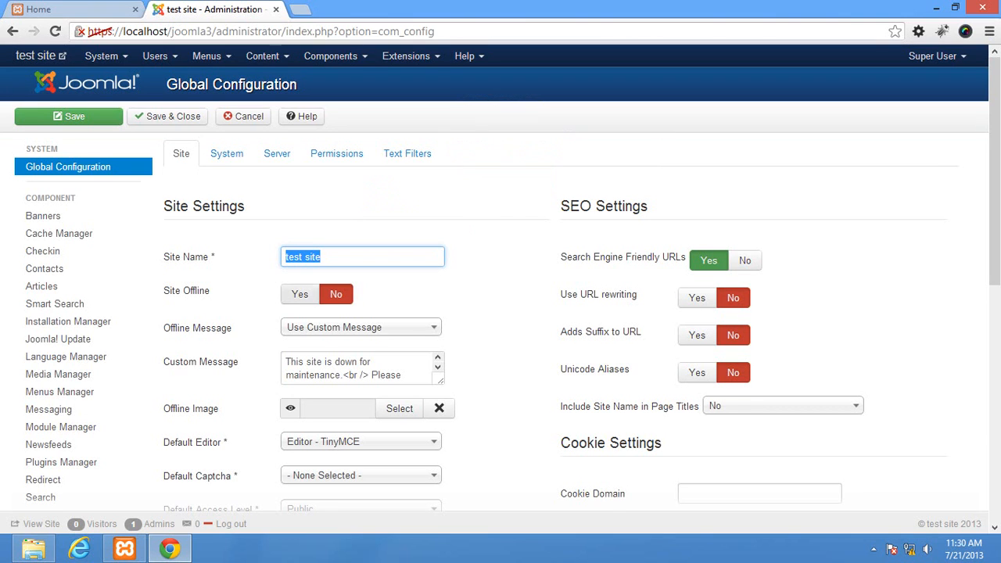
left_click(299, 294)
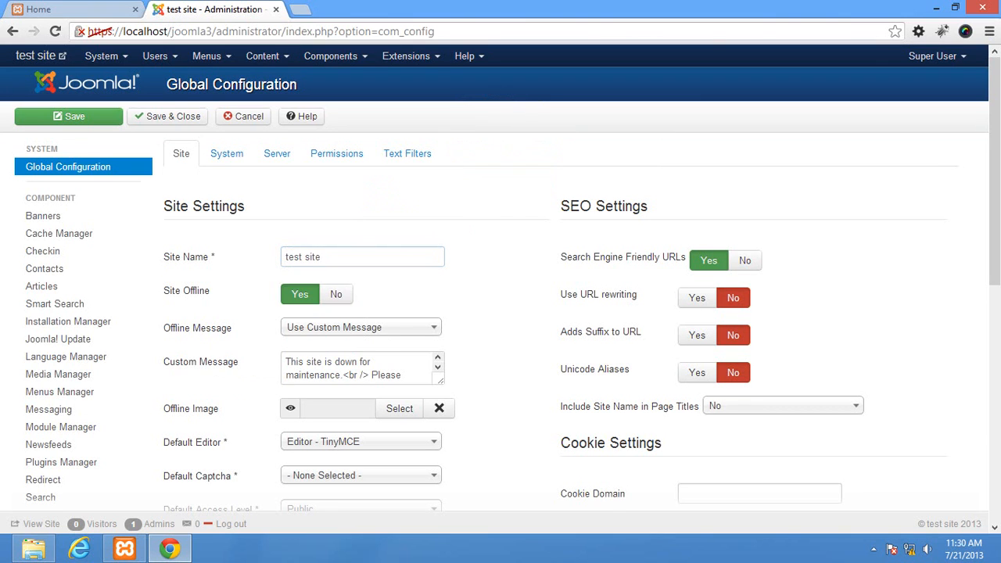
left_click(75, 115)
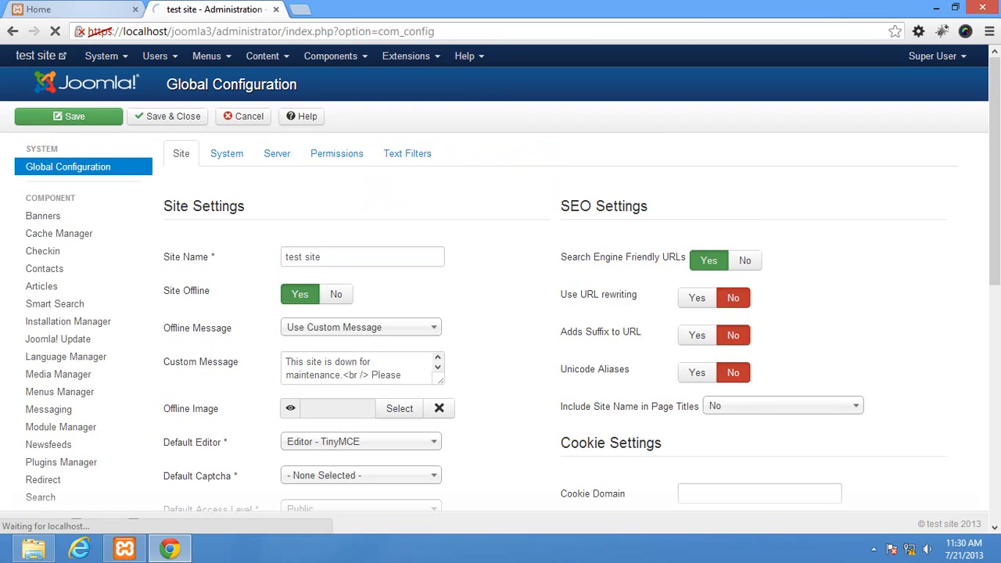
- Reload the public home page to check the effect of the offline setting, and return to the administration page
left_click(70, 10)
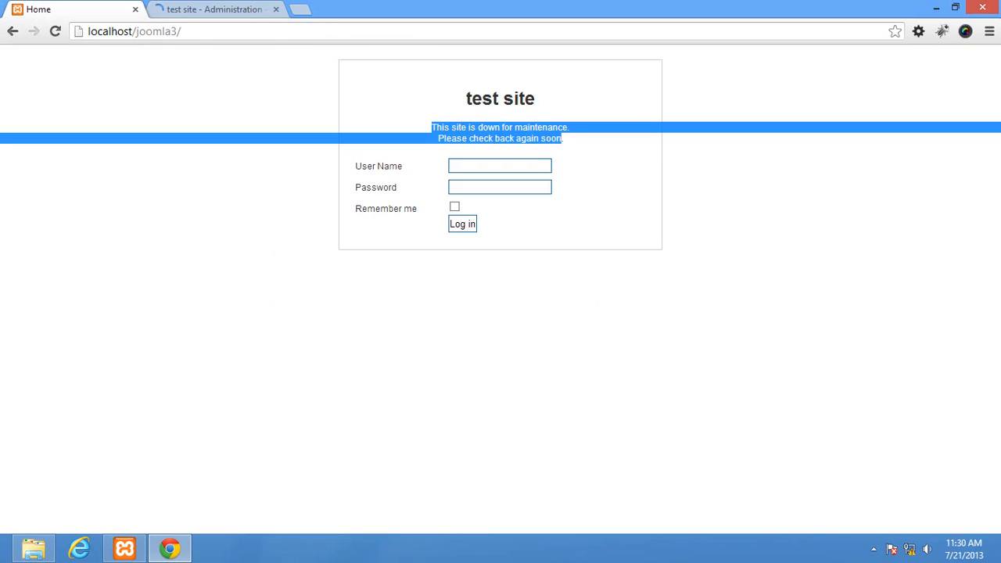
left_click(55, 31)
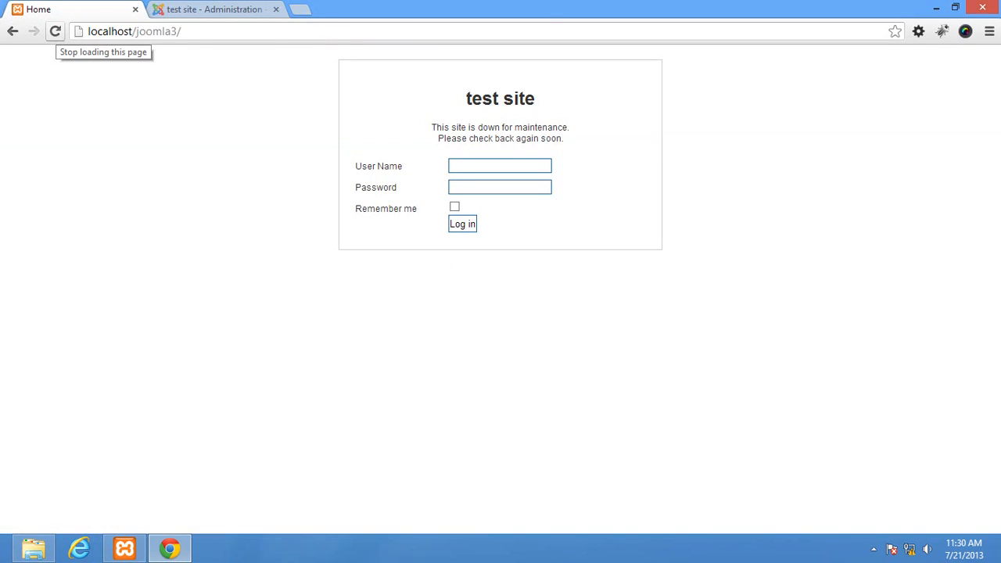
left_click(55, 31)
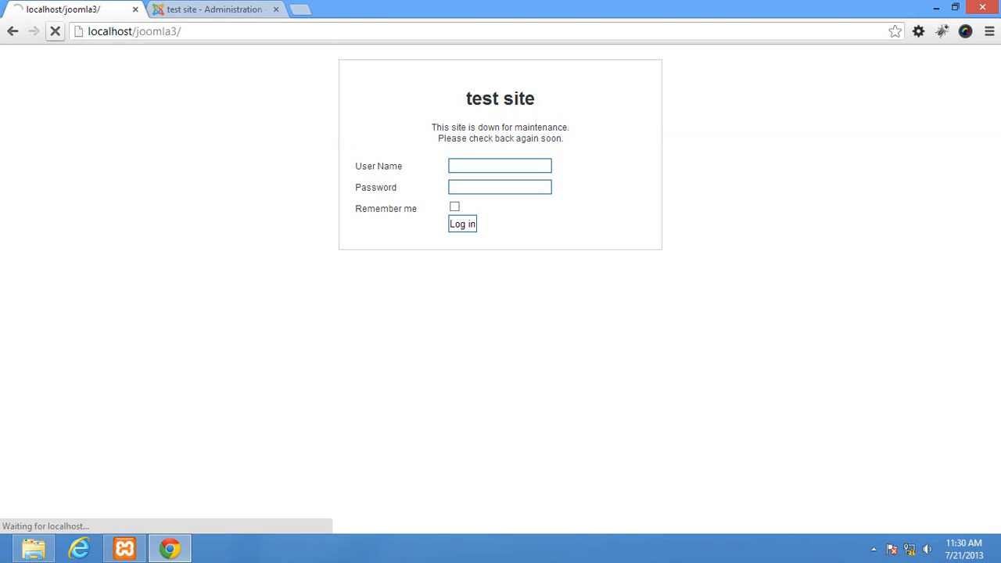
key("ctrl+Tab")
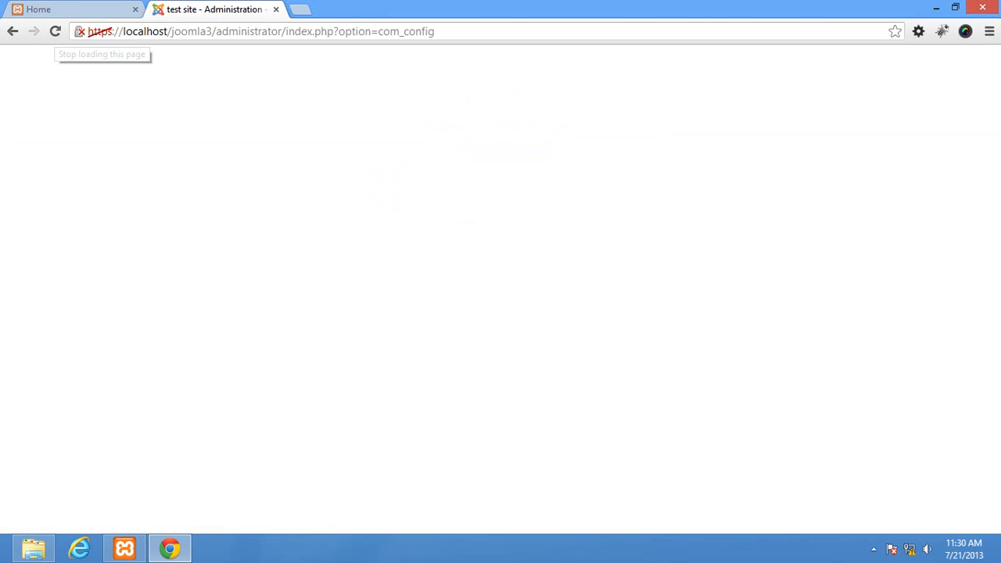
- Set Site Offline to No, save the configuration, and reload the public home page
left_click(336, 352)
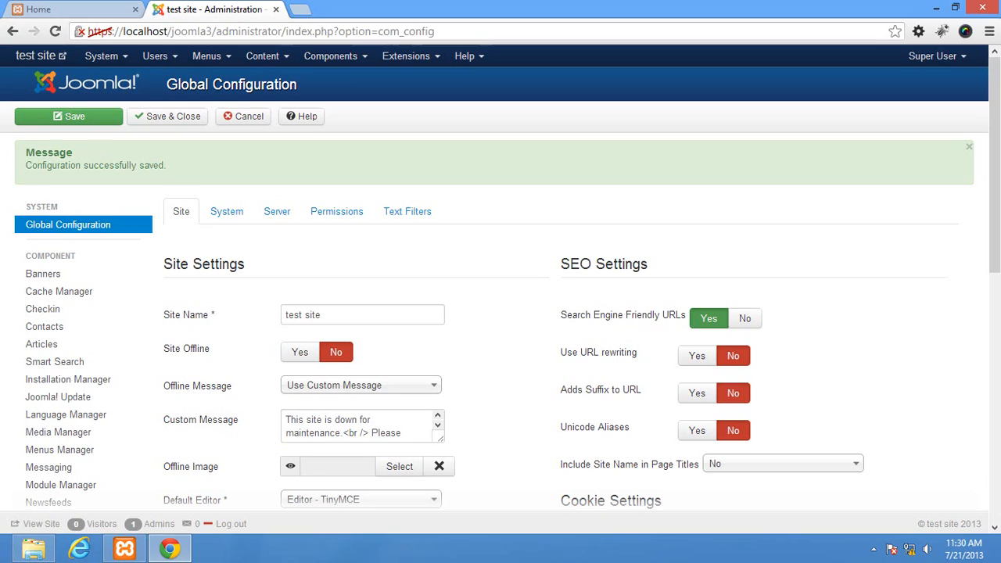
left_click(68, 115)
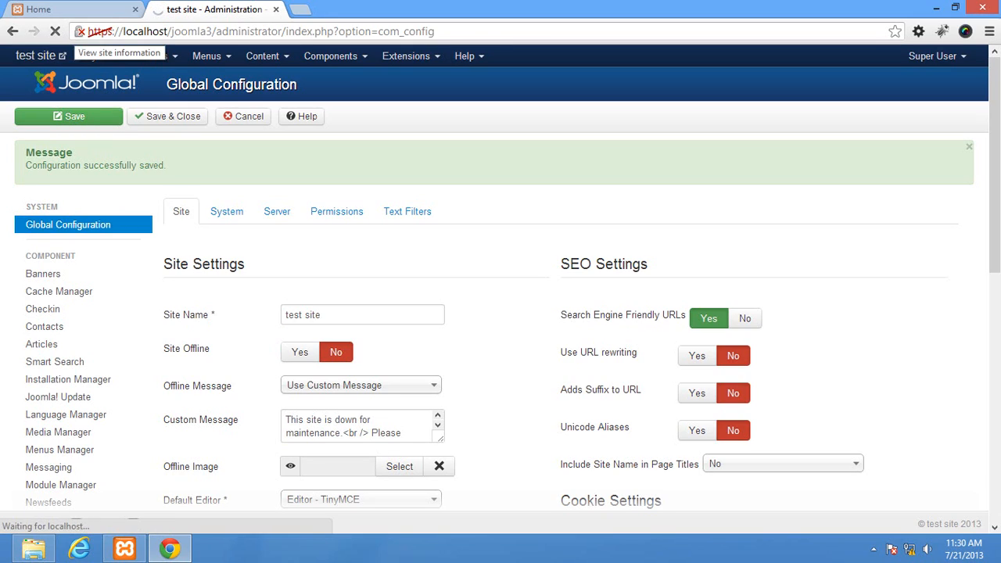
left_click(39, 8)
left_click(55, 31)
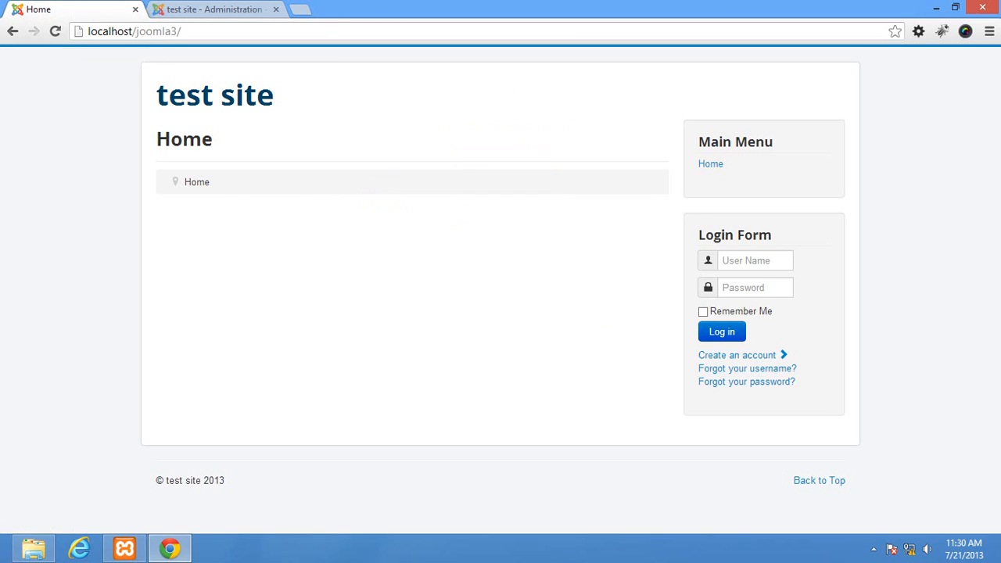
- Change the Site Name to "testing joomla site name" and save the configuration
left_click(215, 9)
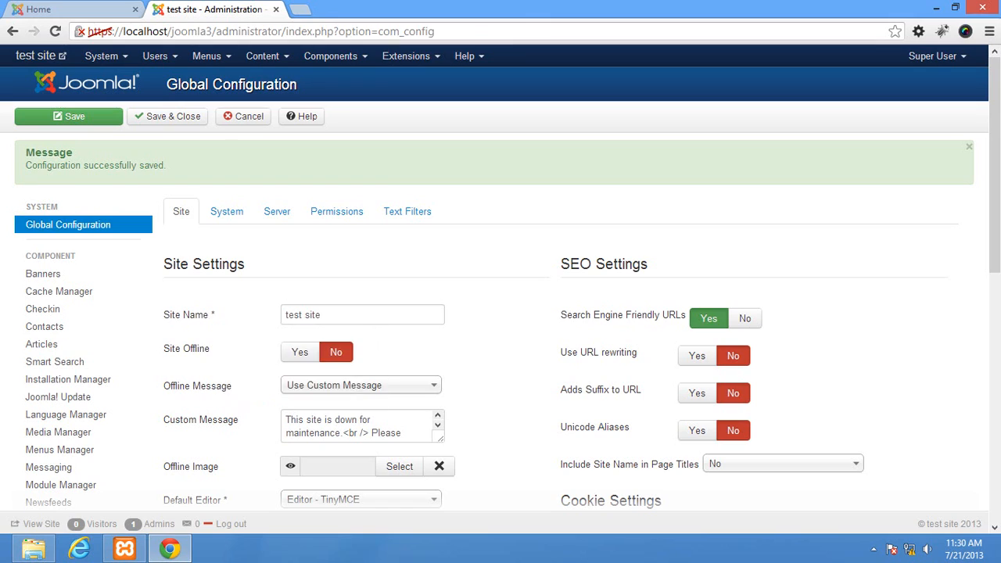
left_click(47, 10)
left_click_drag(279, 97, 154, 97)
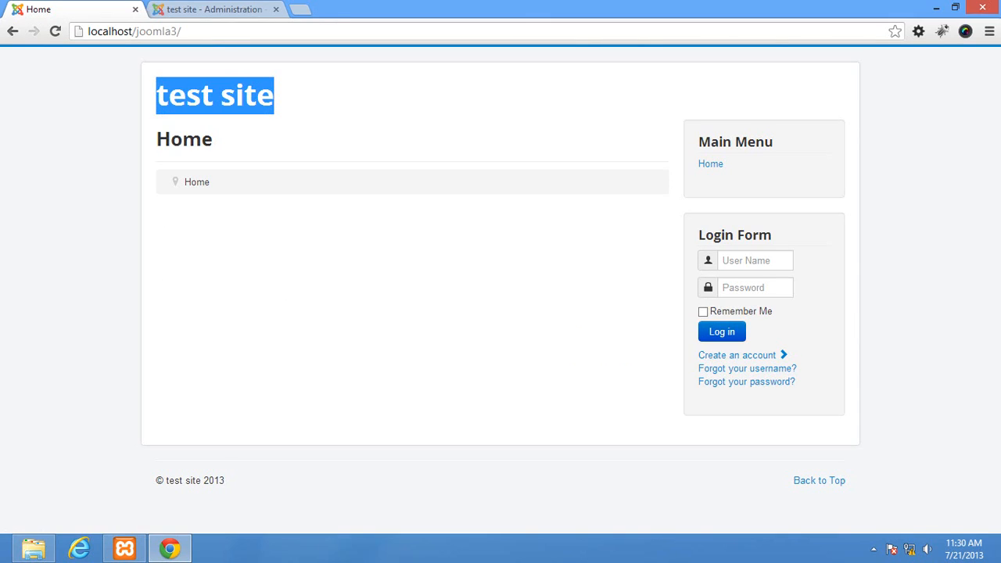
left_click(214, 9)
left_click_drag(330, 315, 200, 316)
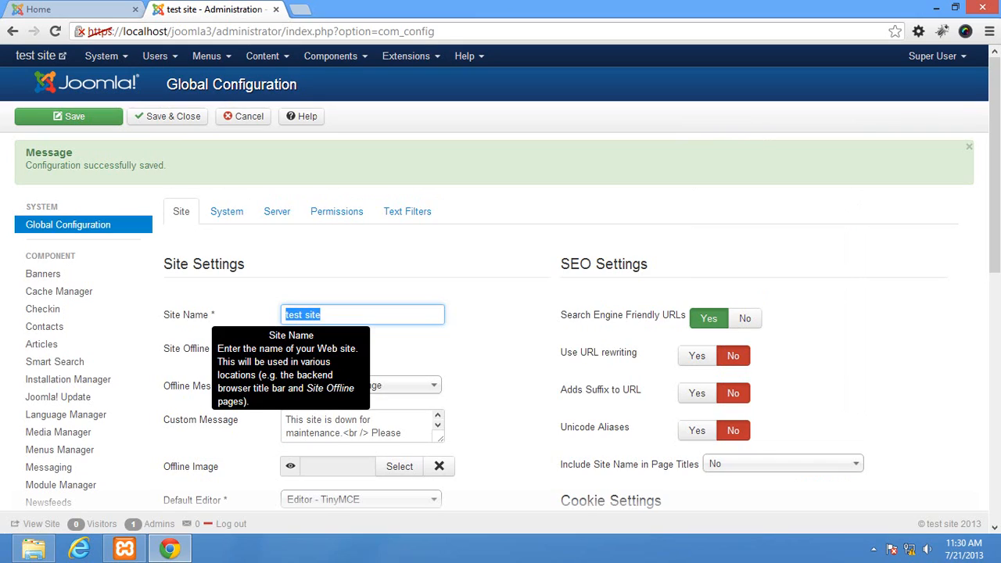
type("testing joomla site name")
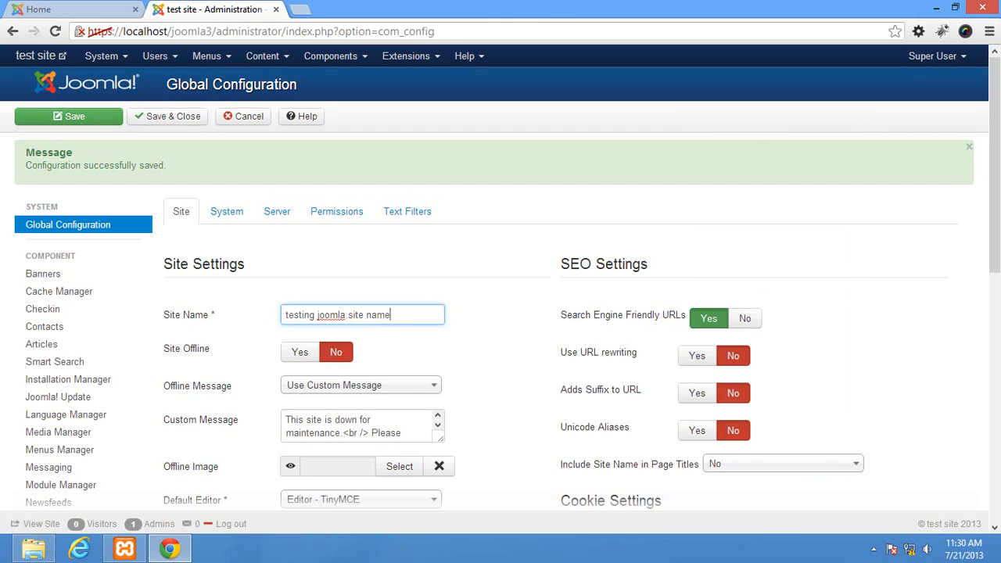
left_click(39, 117)
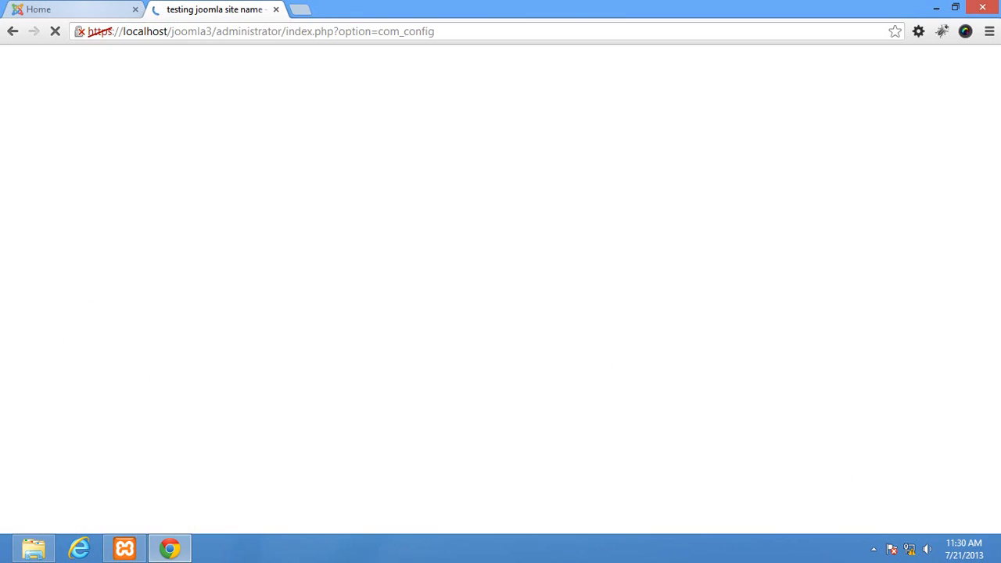
- Reload the public home page to check its site title, and return to Global Configuration
key("ctrl+Tab")
left_click(55, 32)
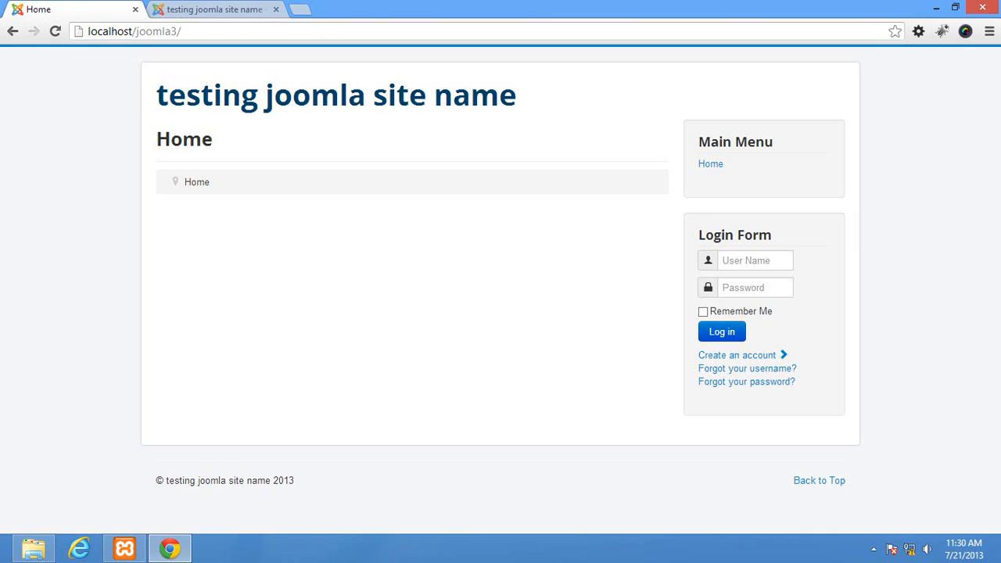
left_click_drag(520, 97, 157, 97)
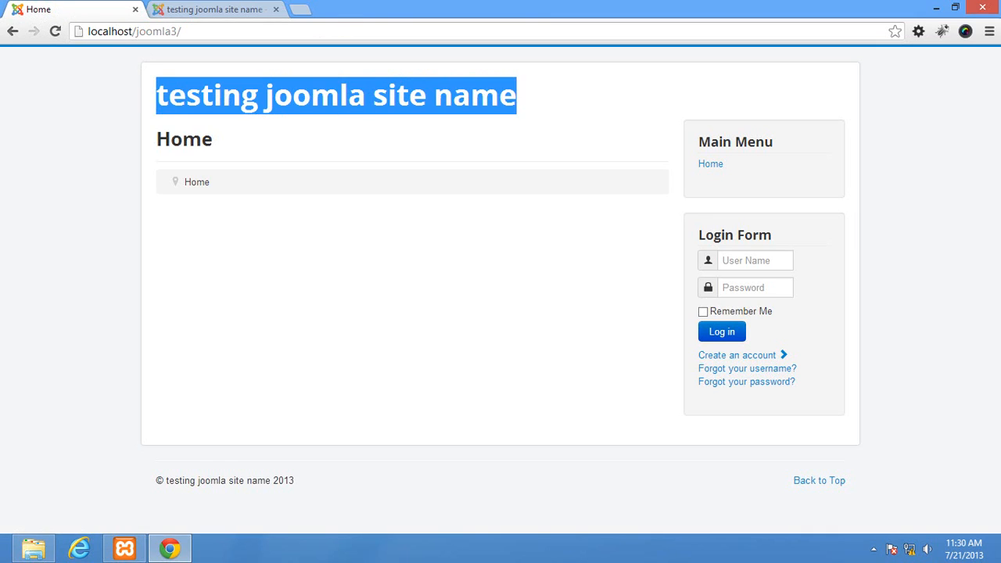
key("ctrl+Tab")
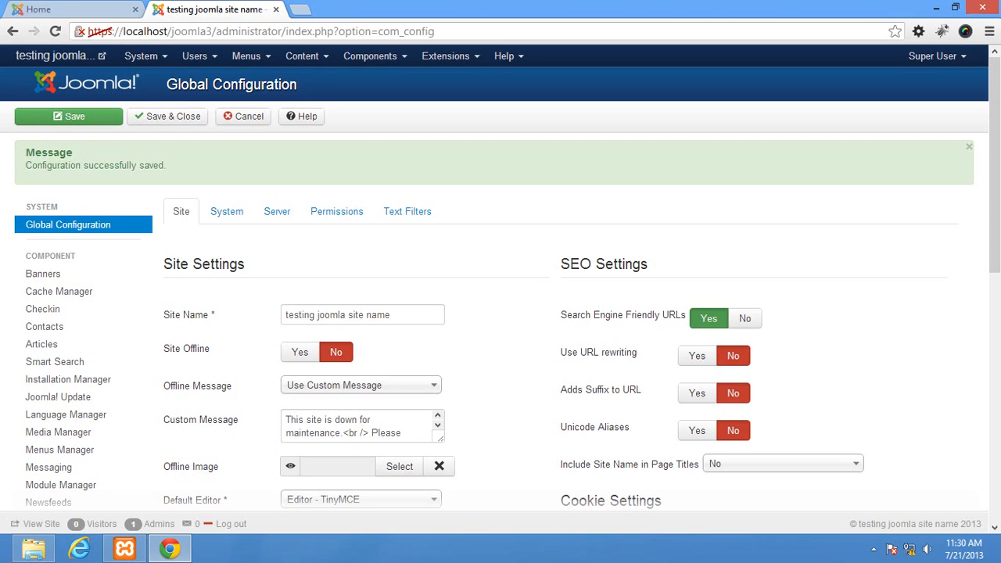
- Take the site offline, save the configuration, and reload the public home page to check it
scroll(500, 313, "down", 2)
scroll(500, 312, "up", 3)
left_click(300, 352)
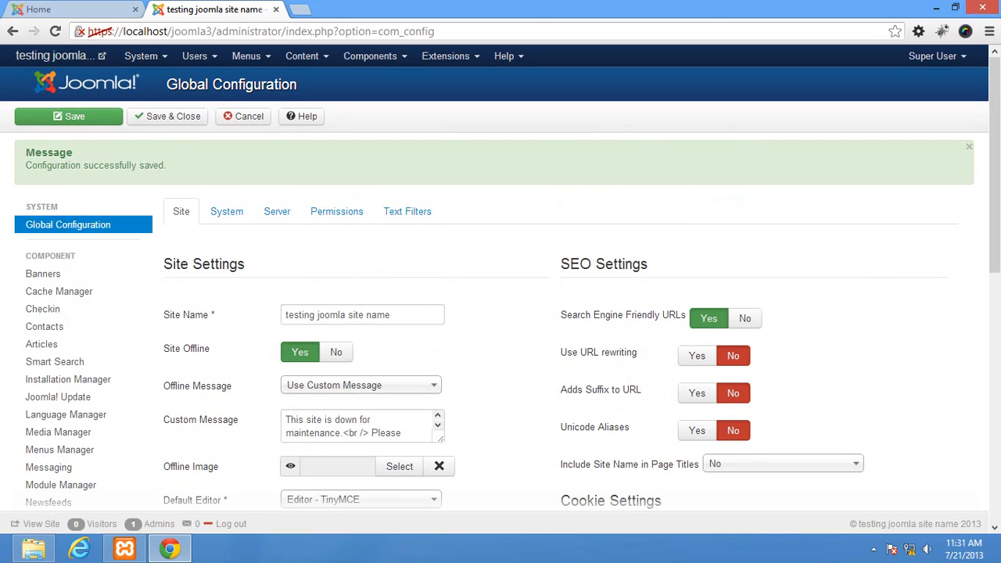
left_click(69, 116)
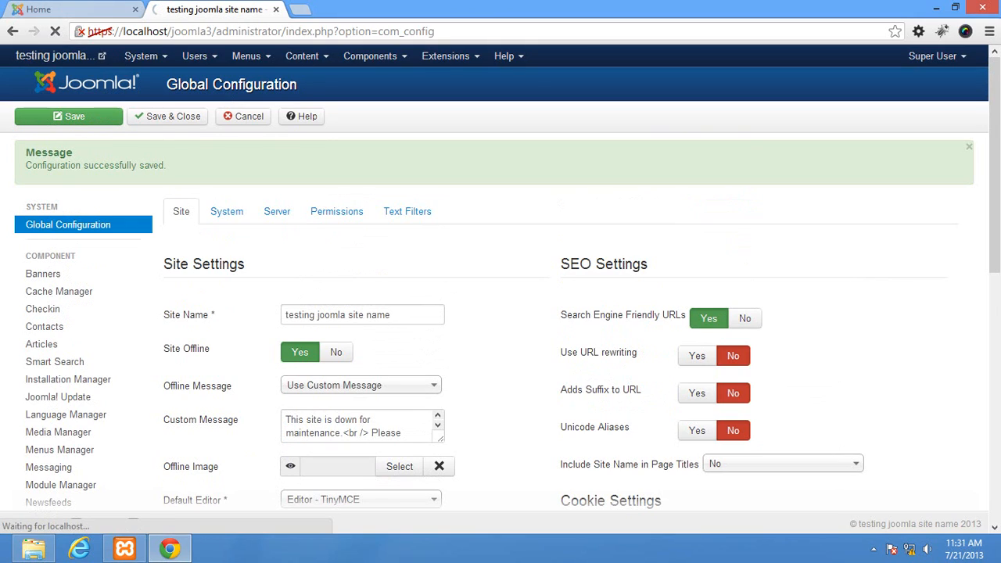
left_click(72, 9)
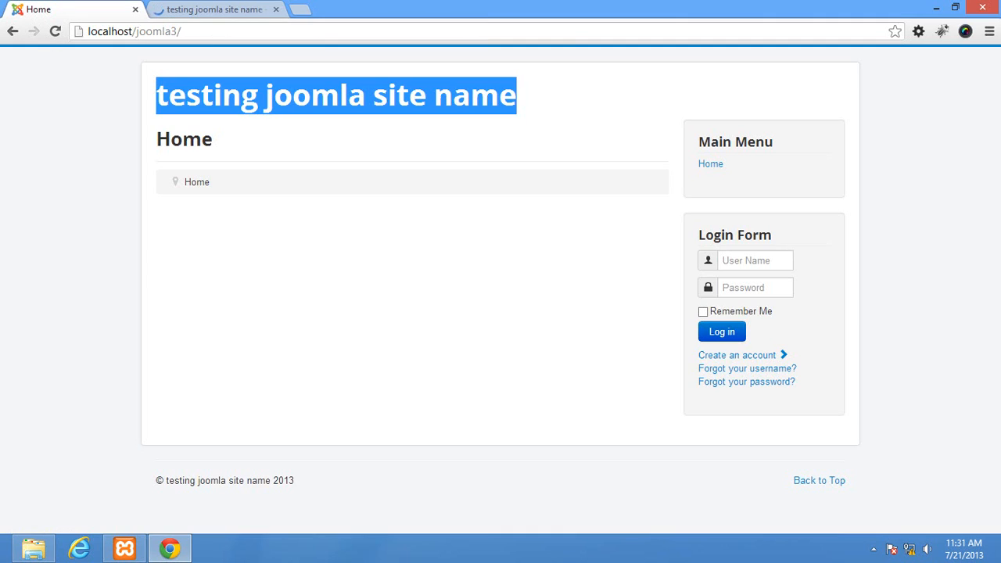
left_click(55, 32)
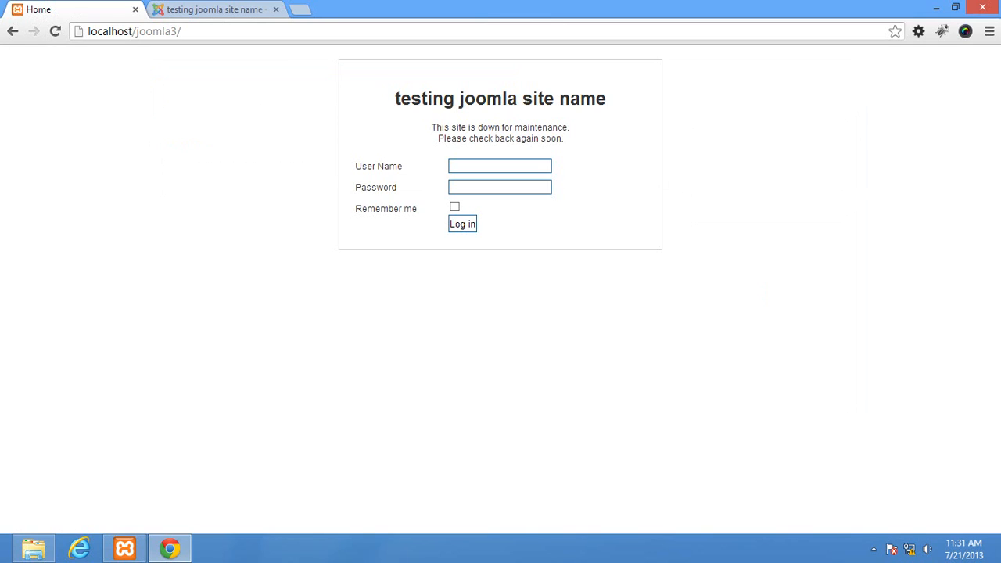
left_click(214, 10)
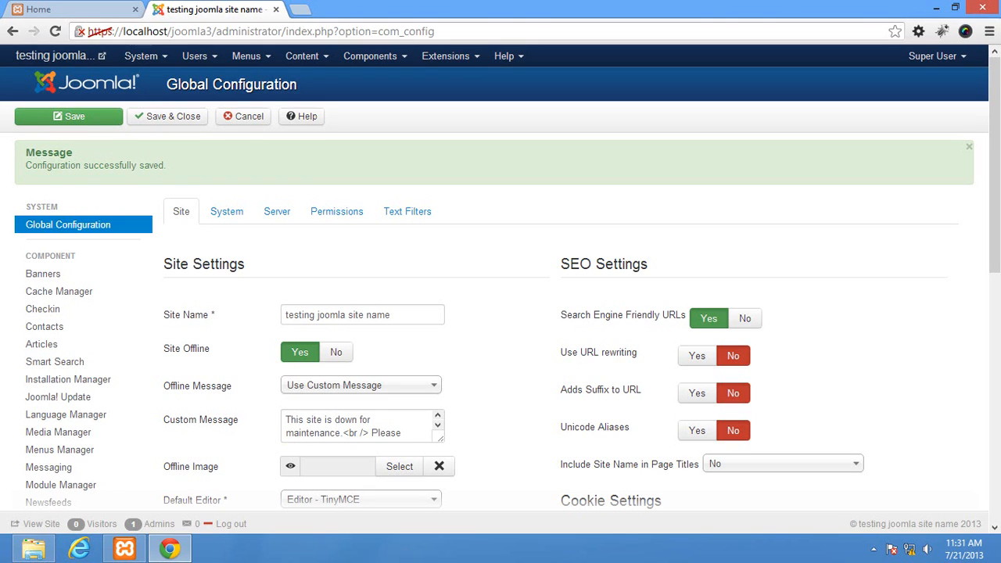
- Review the available choices for the Offline Message setting without changing the selection
scroll(500, 312, "down", 3)
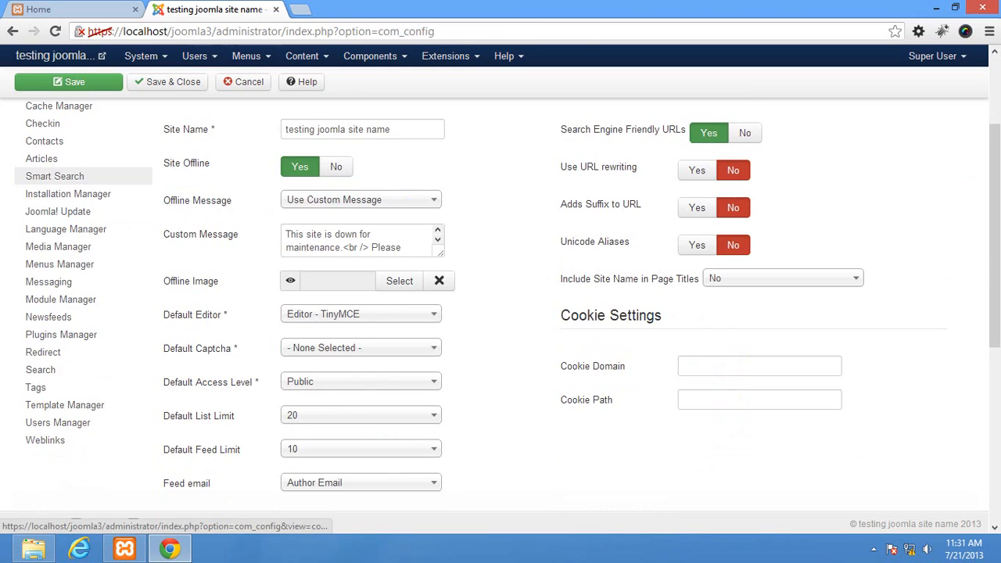
triple_click(351, 173)
left_click(355, 126)
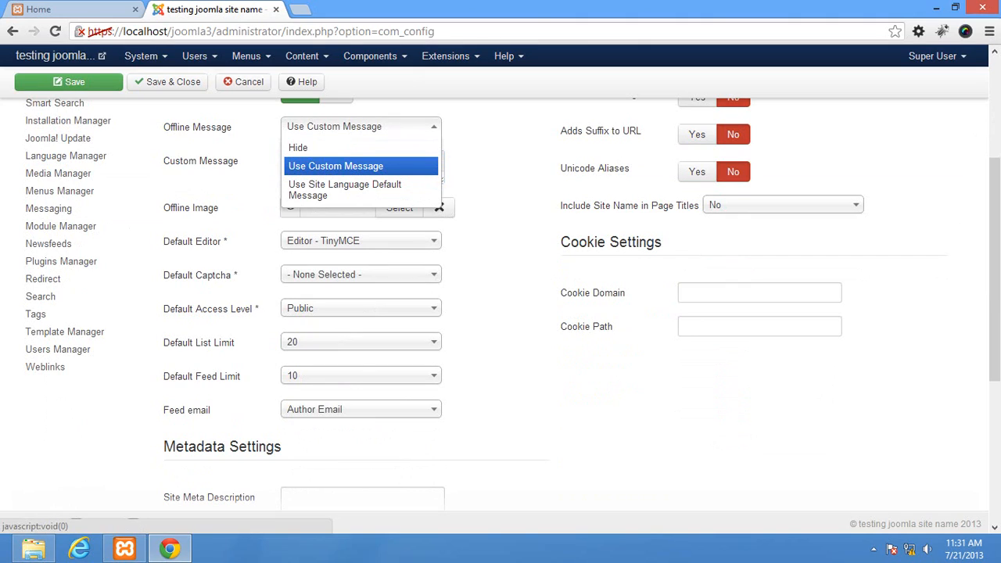
left_click(355, 126)
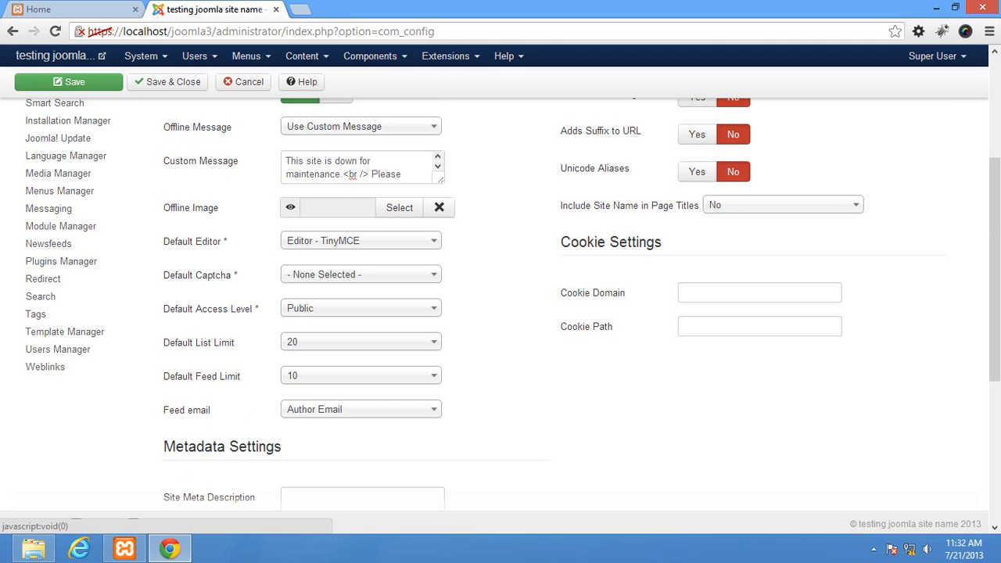
- Examine the Metadata Settings, including Site Meta Description, Site Meta Keywords, Robots and Content Rights
scroll(500, 312, "down", 2)
left_click_drag(281, 300, 163, 299)
scroll(163, 300, "down", 2)
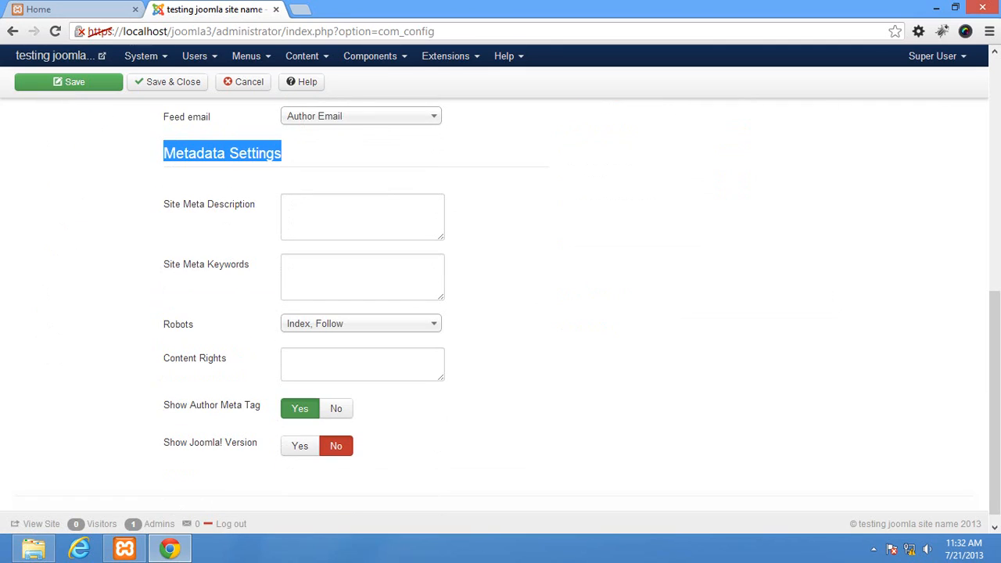
left_click(362, 217)
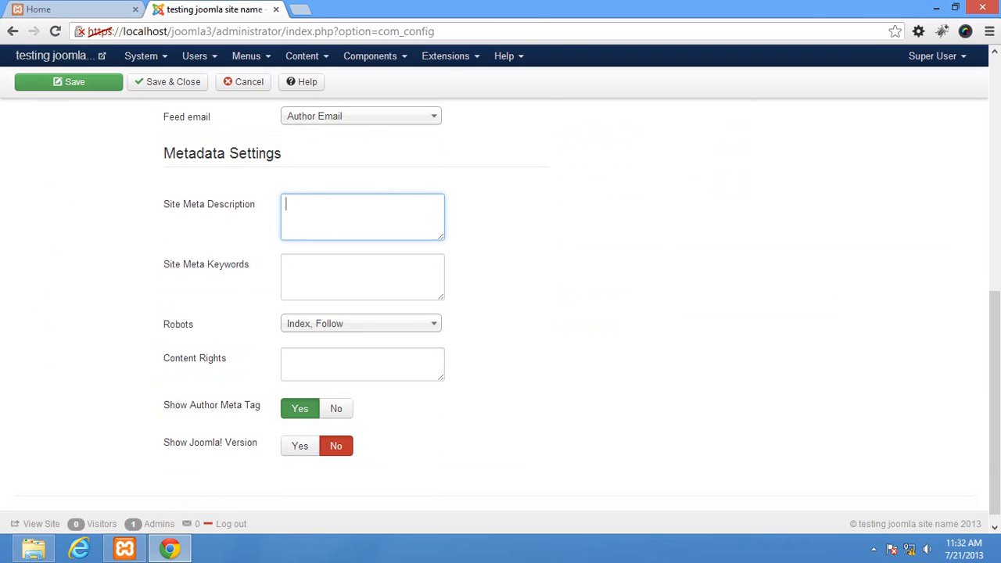
left_click_drag(250, 266, 161, 266)
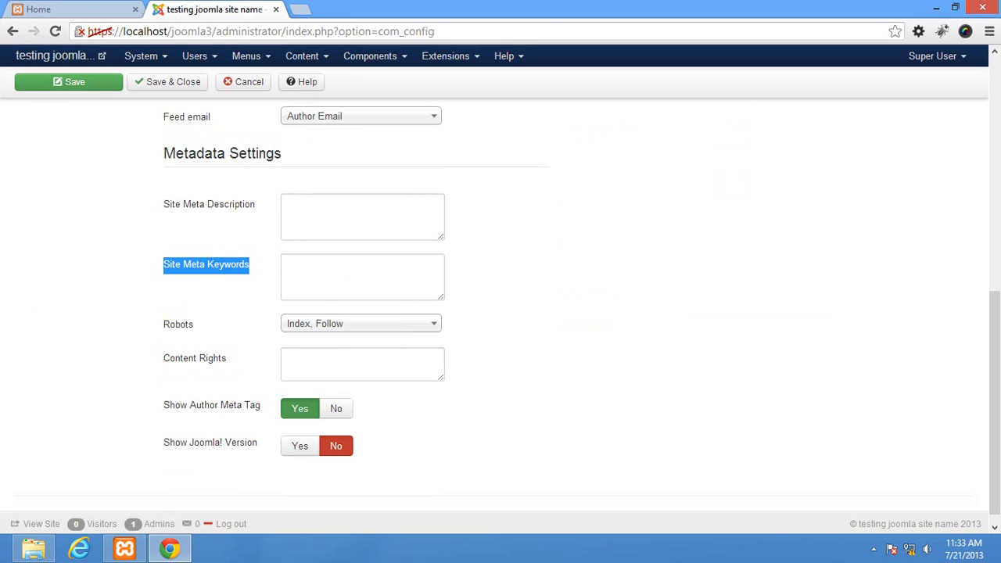
double_click(178, 324)
left_click(178, 324)
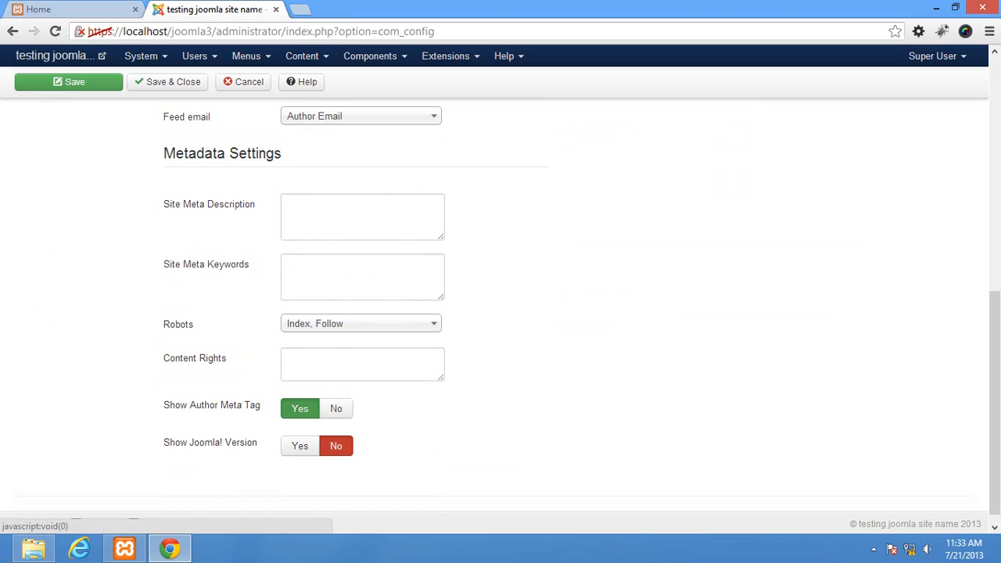
left_click(362, 365)
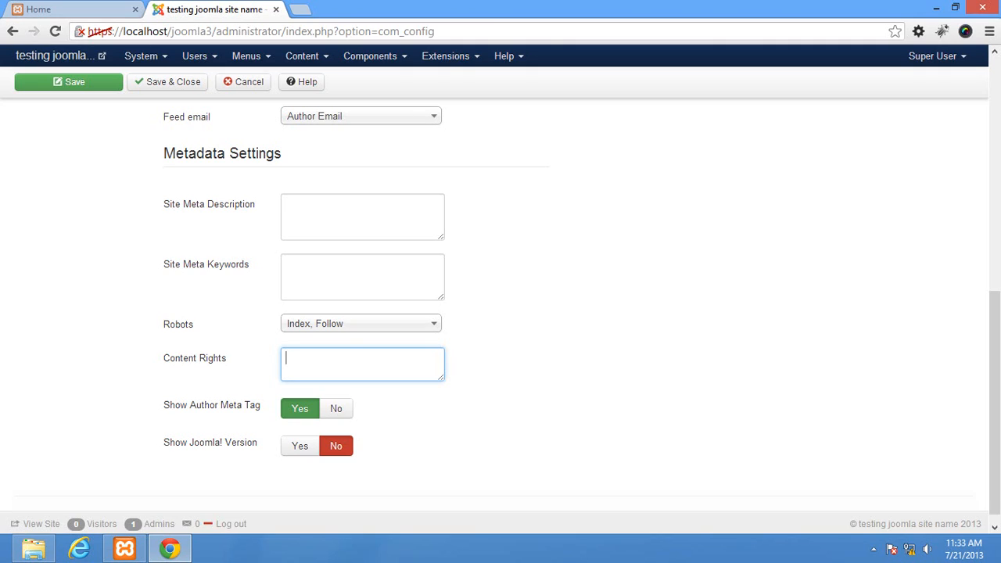
- Examine the Site Meta Description and Show Author Meta Tag options in the Metadata Settings
left_click(249, 421)
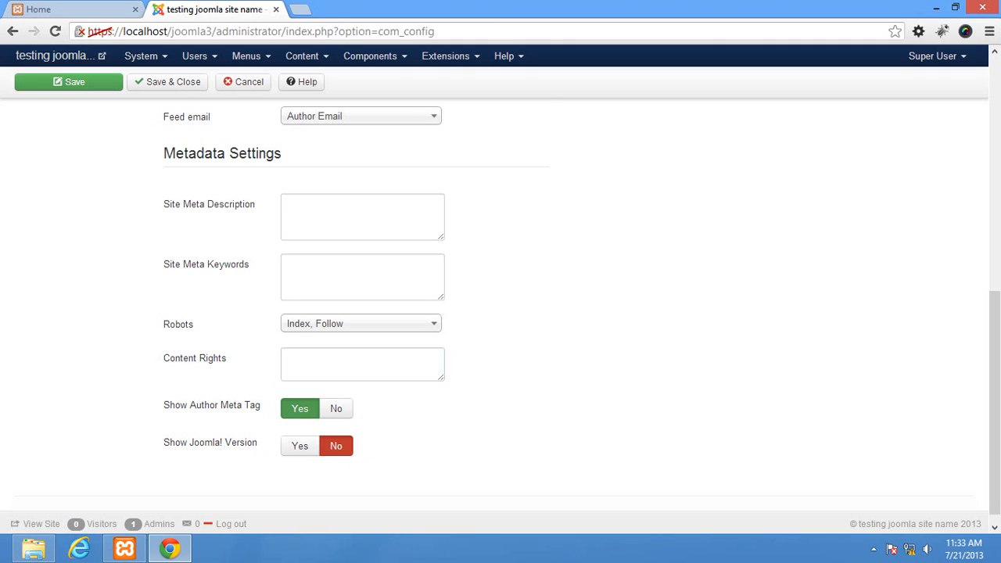
left_click_drag(251, 418, 222, 407)
left_click(199, 204)
mouse_move(183, 204)
left_mouse_down()
mouse_move(255, 204)
mouse_move(164, 204)
left_mouse_up()
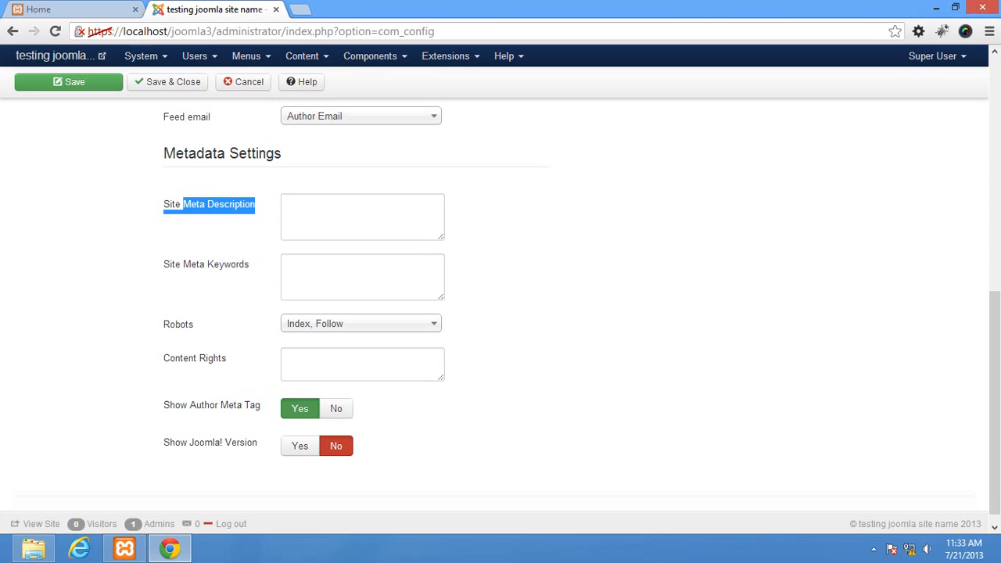
left_click_drag(190, 405, 260, 405)
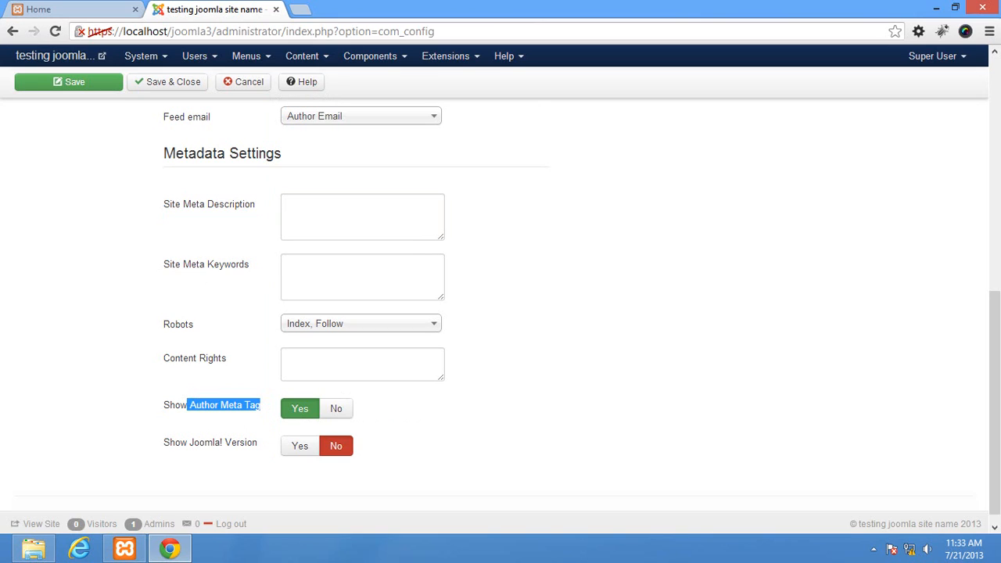
- Examine the SEO Settings, including Search Engine Friendly URLs and Use URL rewriting, and look over the remaining site settings
scroll(501, 282, "down", 1)
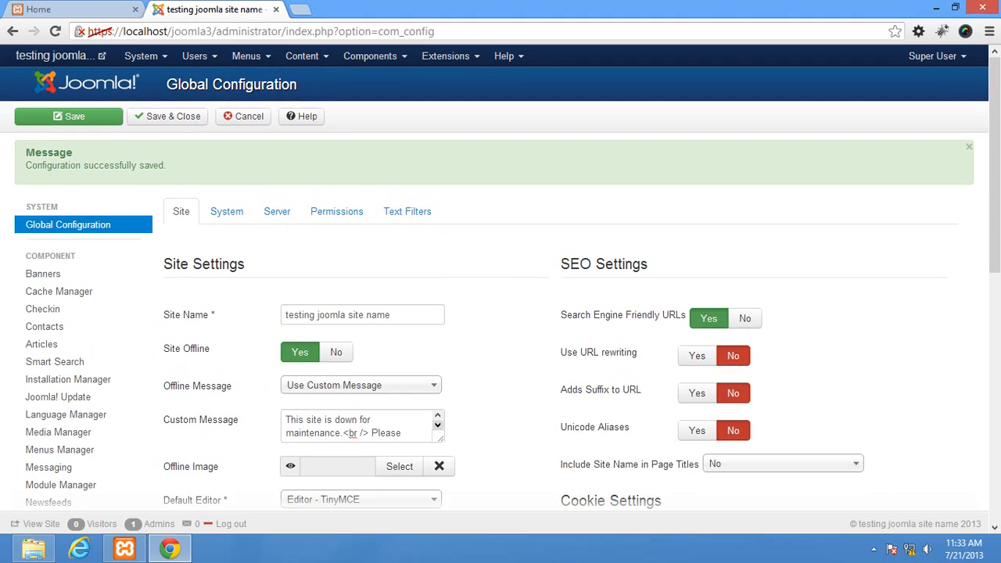
scroll(500, 313, "down", 3)
left_click_drag(560, 130, 686, 130)
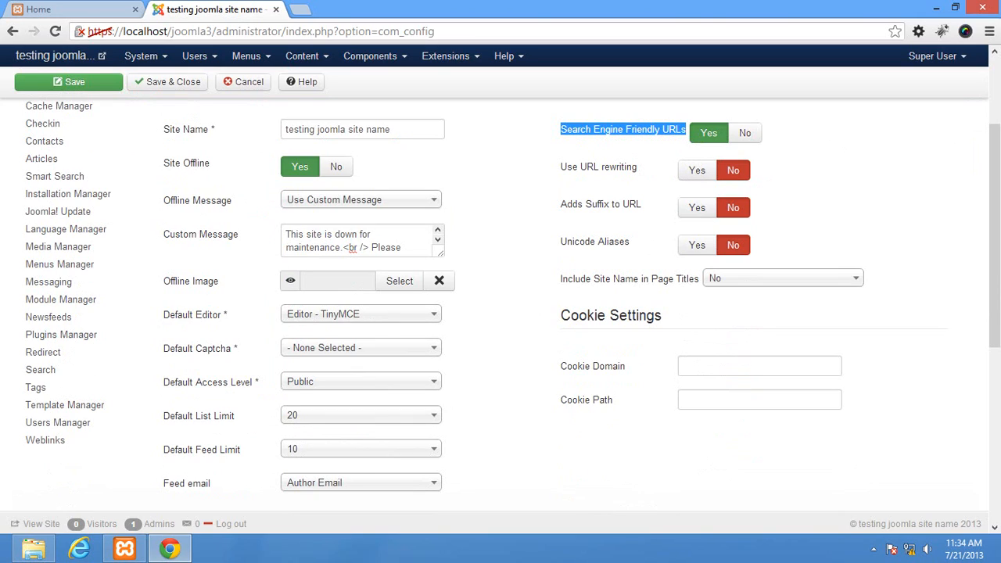
mouse_move(598, 166)
scroll(196, 375, "up", 4)
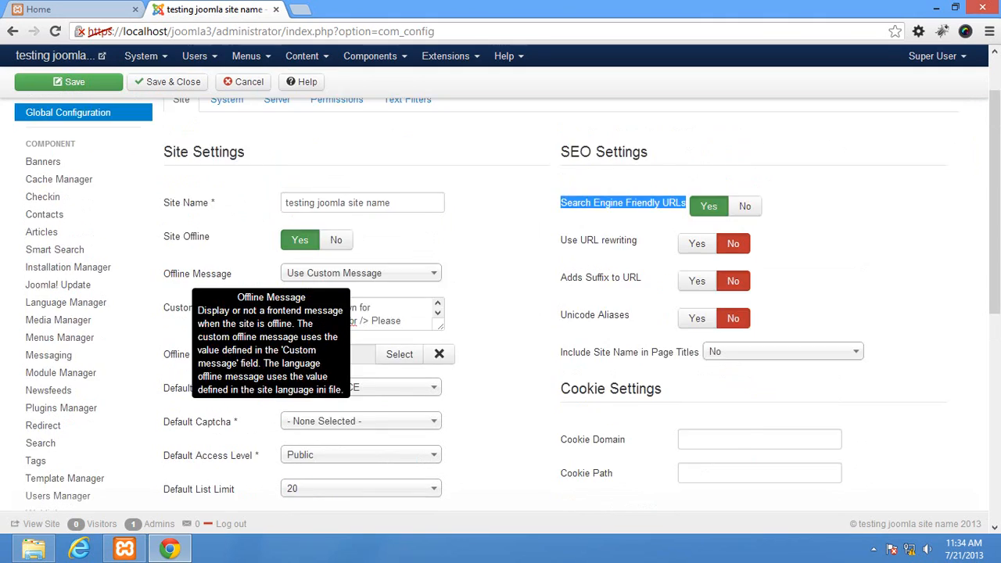
scroll(195, 375, "down", 7)
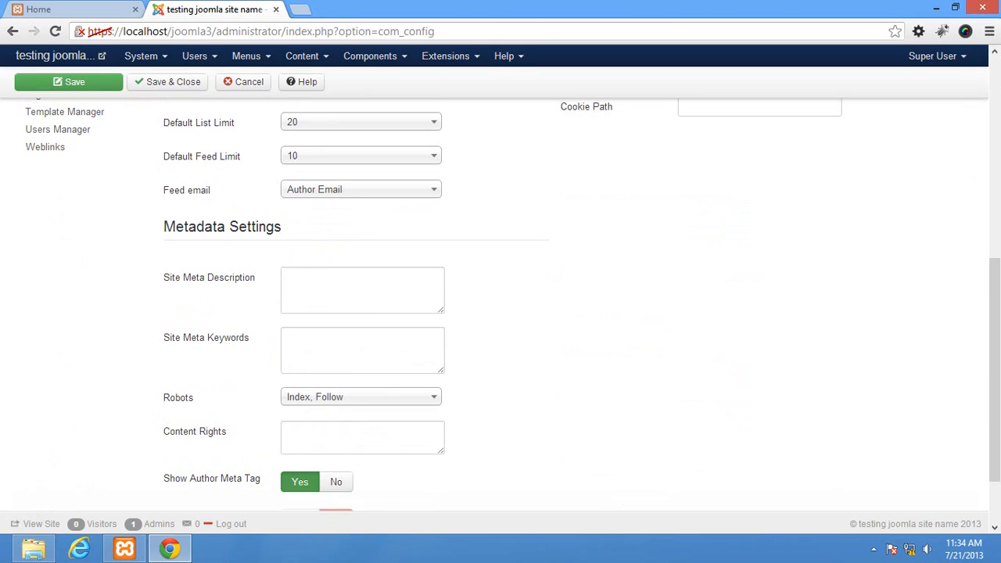
scroll(500, 313, "up", 10)
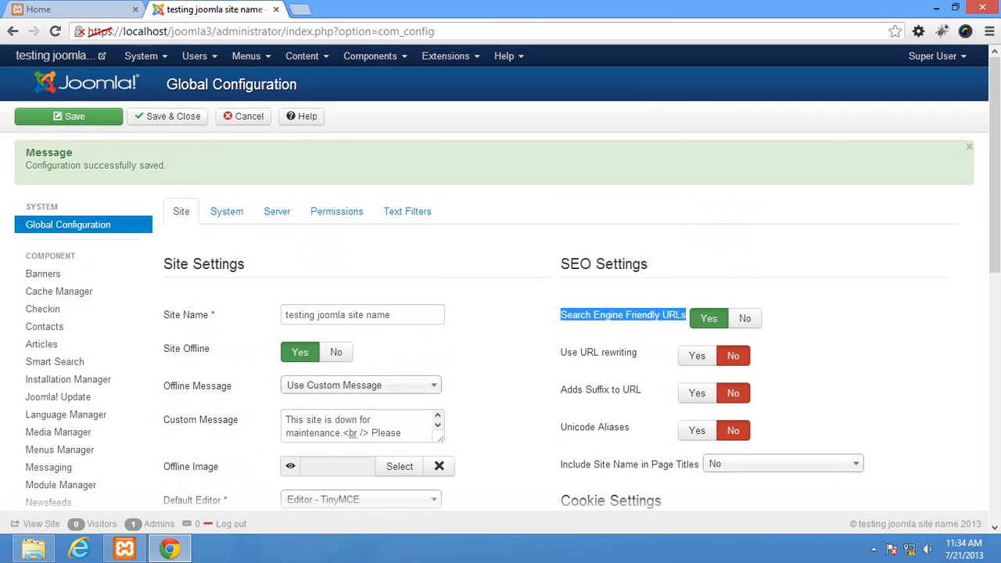